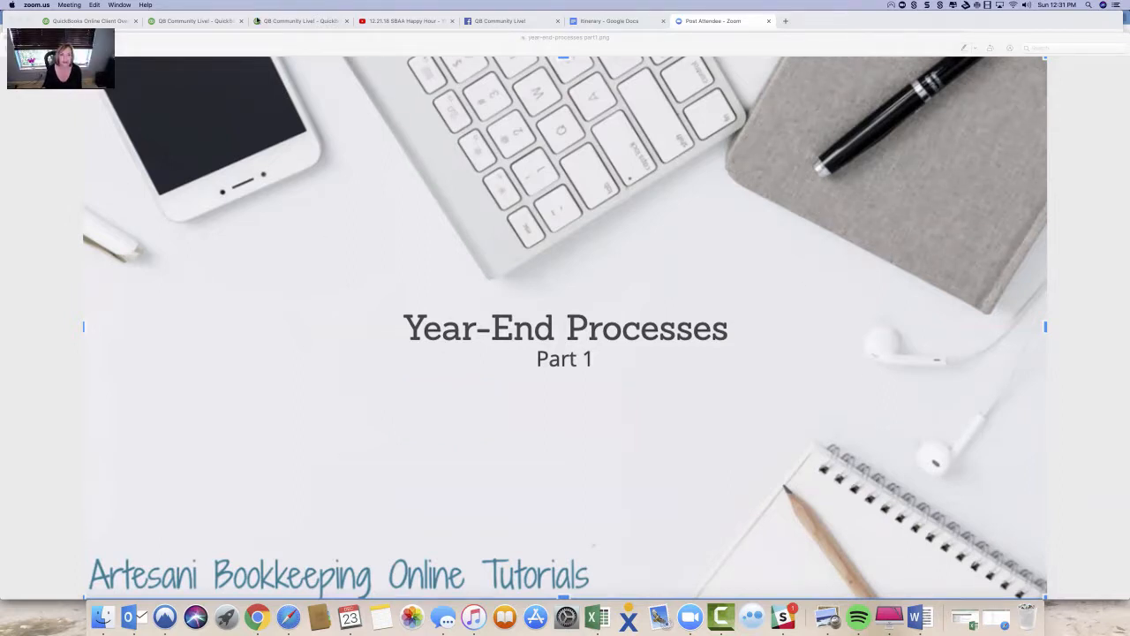
Switch to the QuickBooks Online client overview in Chrome and review the banking activity and common issues
left_click(97, 16)
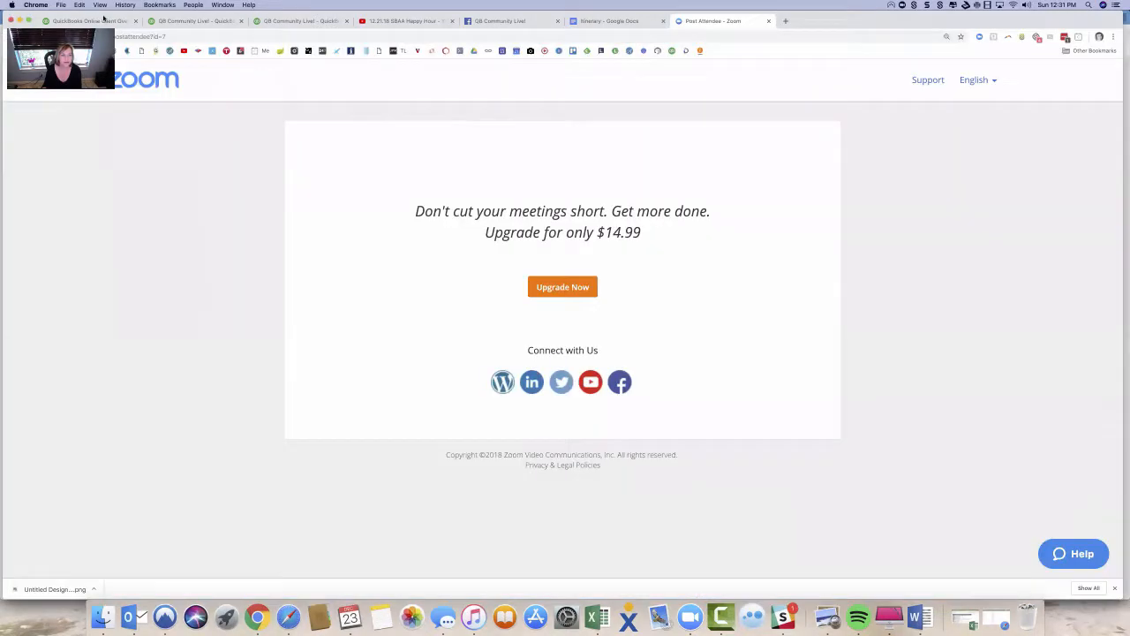
left_click(127, 18)
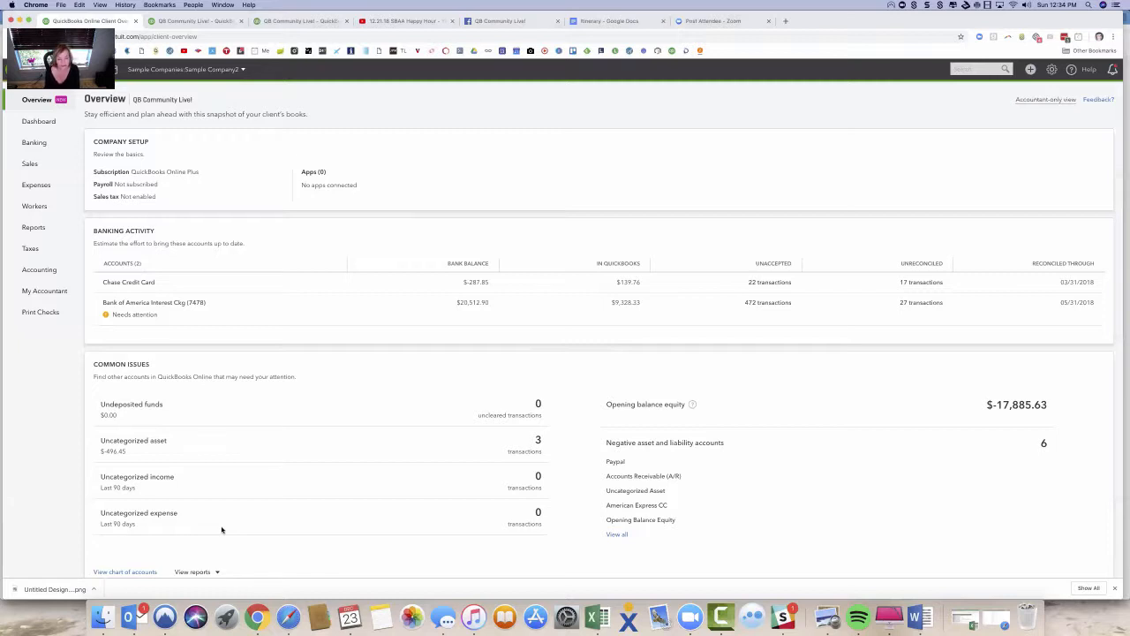
scroll(222, 530, "down", 1)
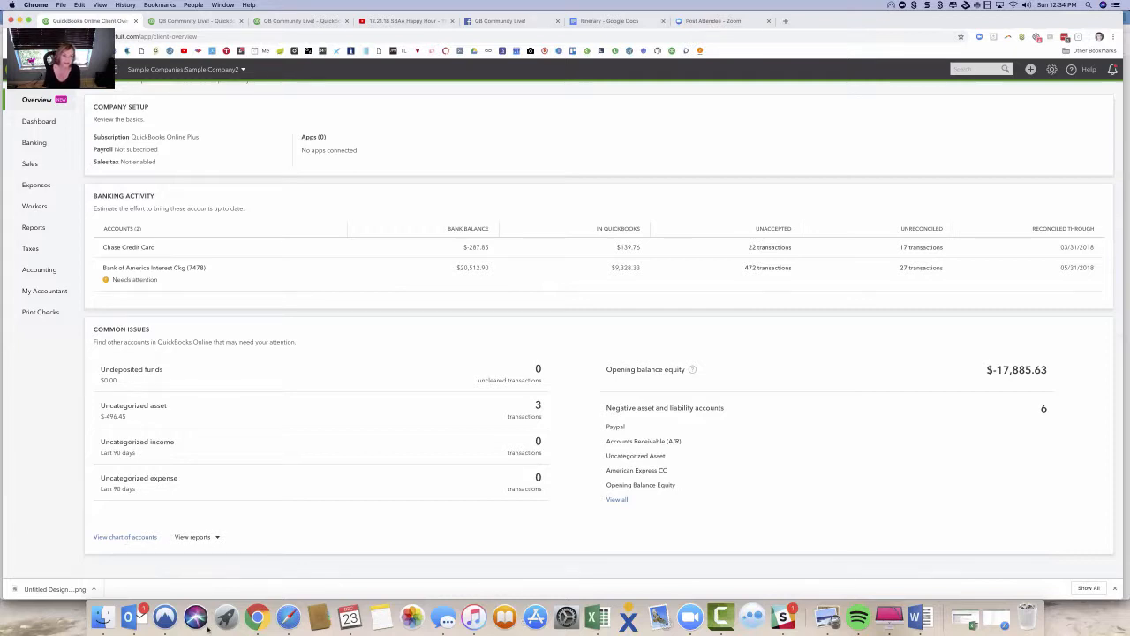
Bring up the year-to-date Balance Sheet report and examine the bank account, other current asset, liability and equity balances
left_click(185, 22)
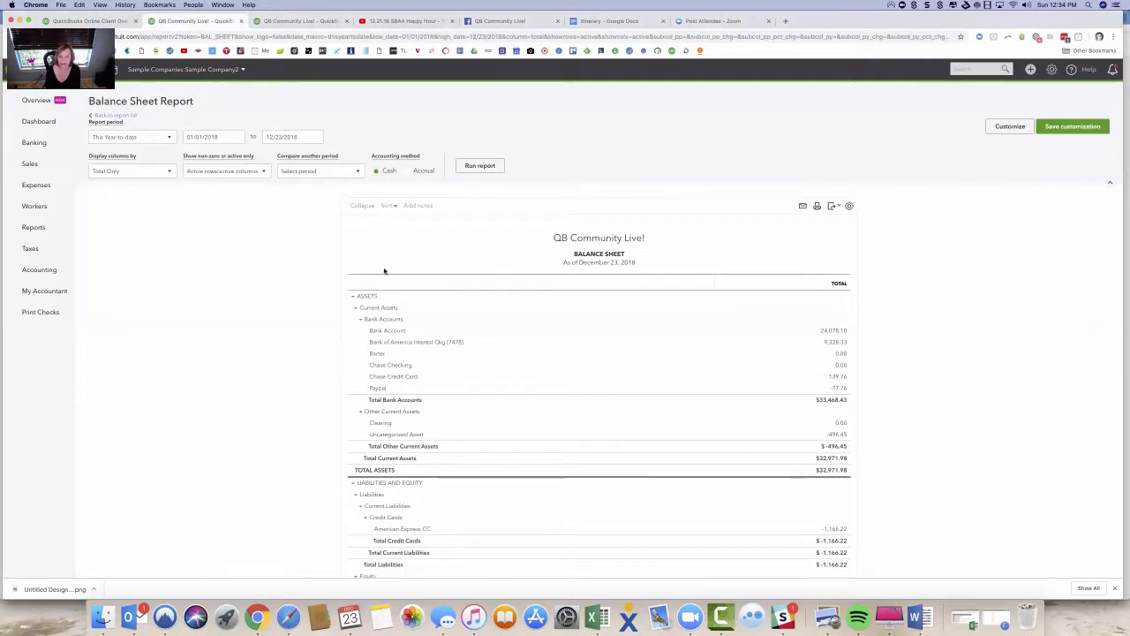
scroll(588, 305, "down", 1)
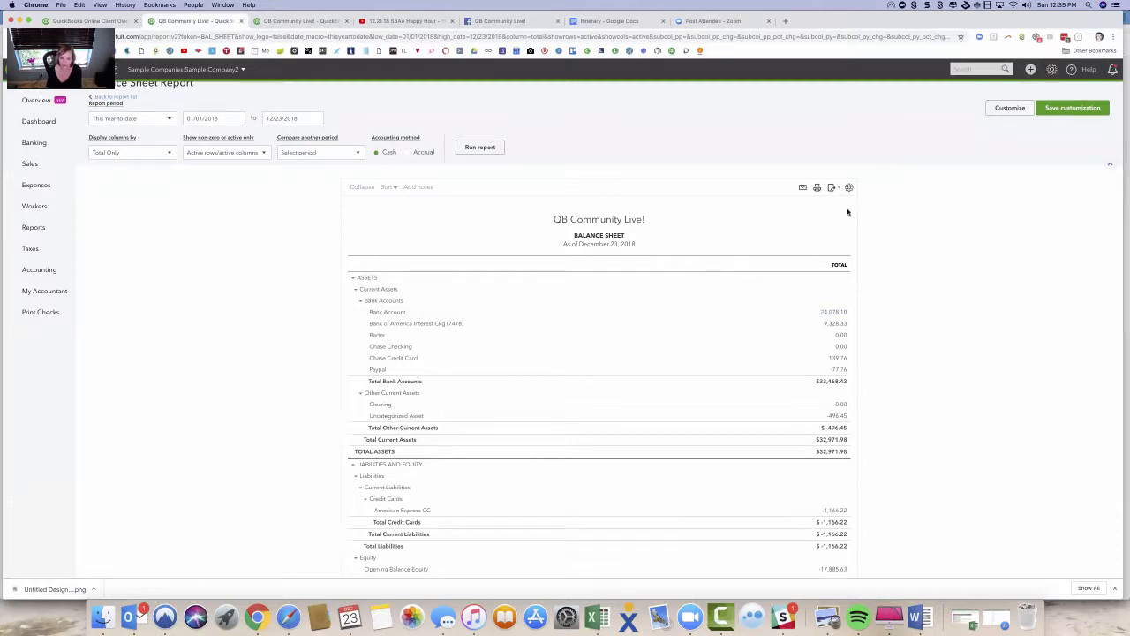
scroll(853, 221, "down", 1)
scroll(840, 265, "down", 1)
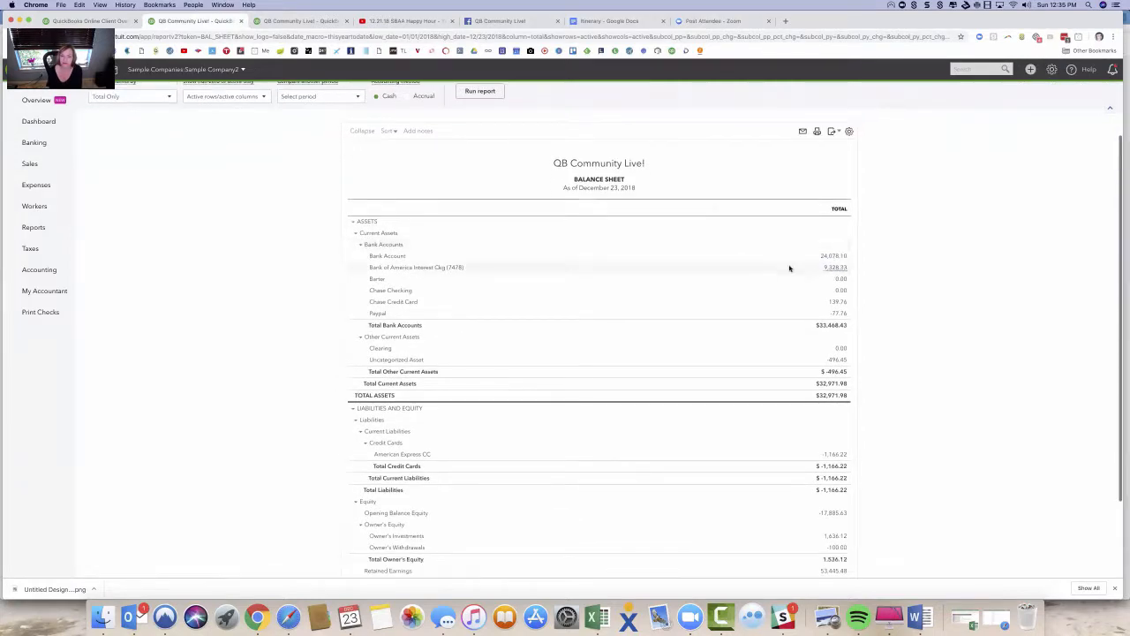
scroll(822, 273, "down", 1)
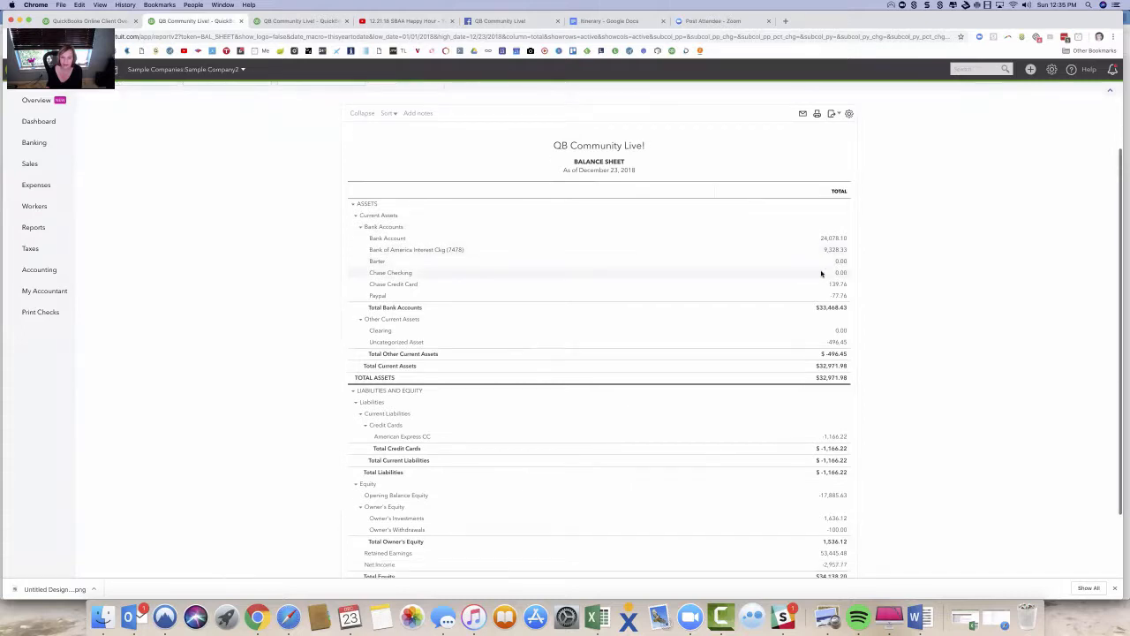
scroll(830, 265, "down", 1)
scroll(839, 287, "up", 1)
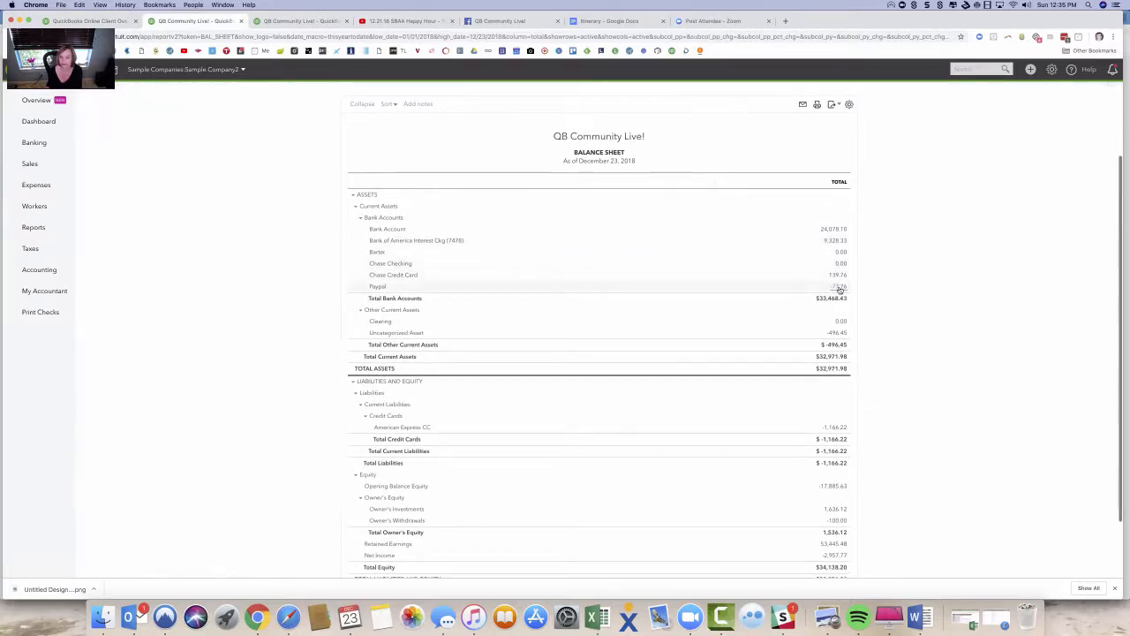
scroll(840, 288, "up", 1)
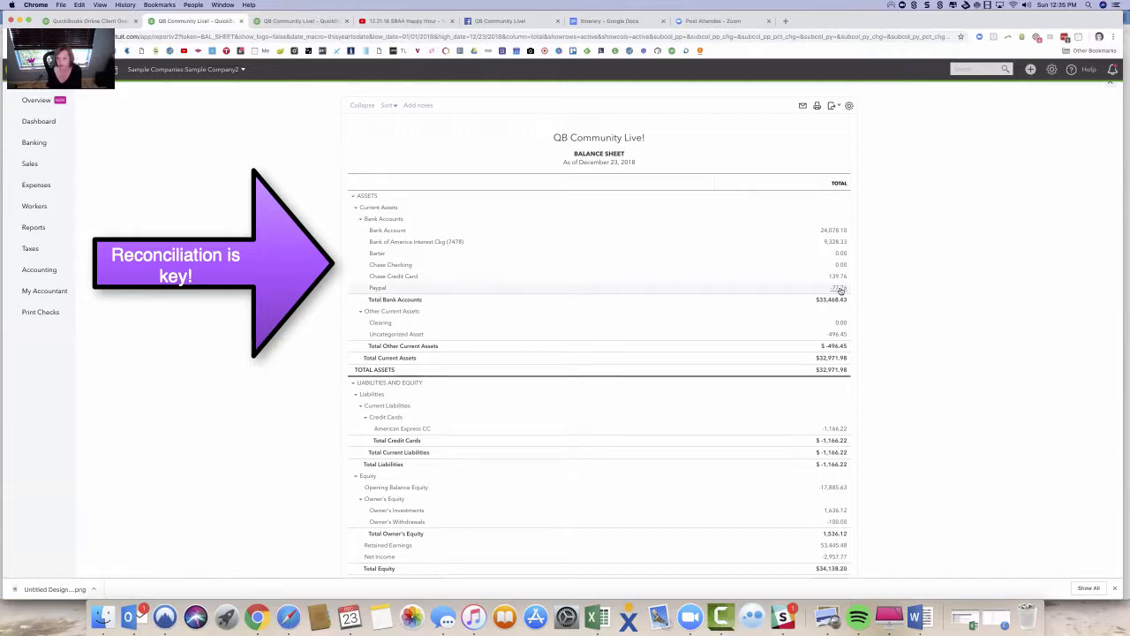
scroll(837, 296, "down", 1)
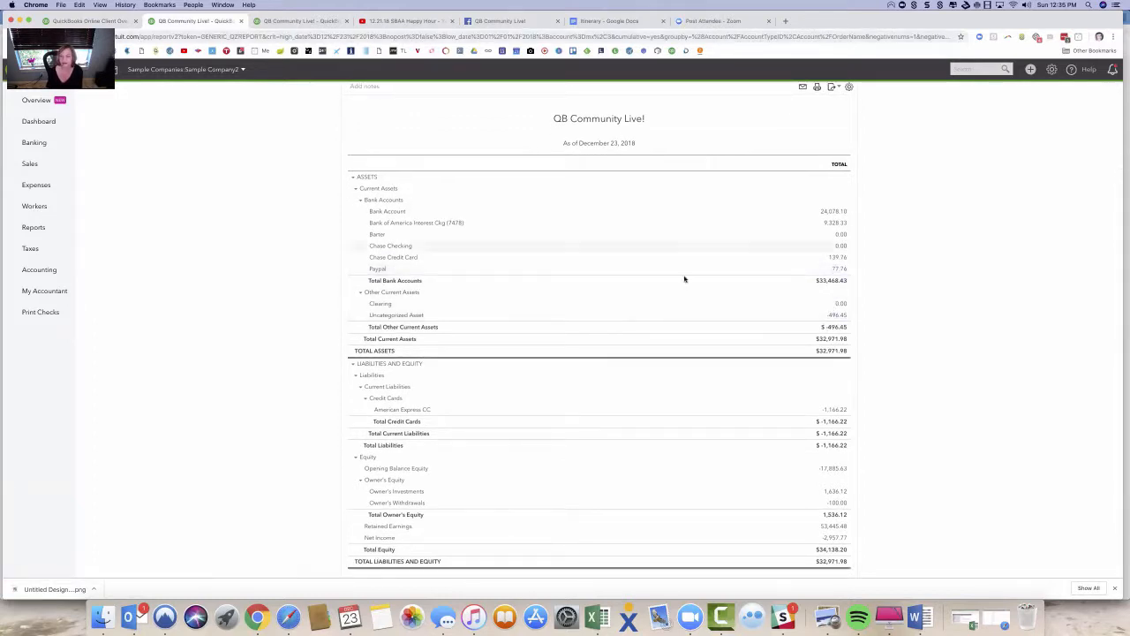
Examine the transactions behind the Uncategorized Asset balance and return to the Balance Sheet's liabilities section
left_click(834, 315)
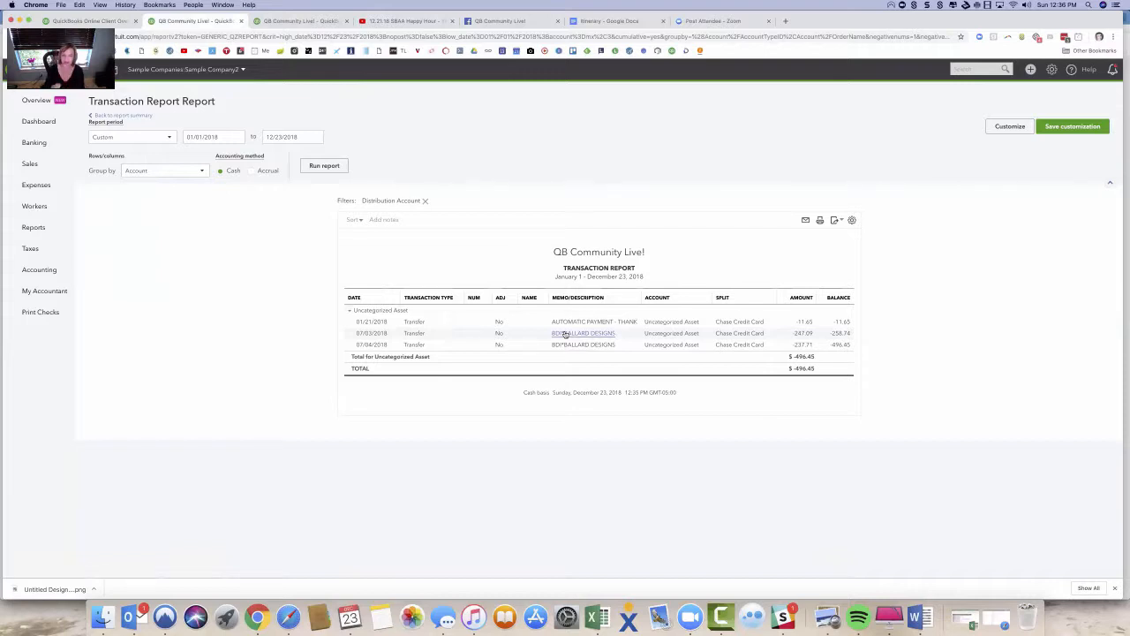
left_click(123, 116)
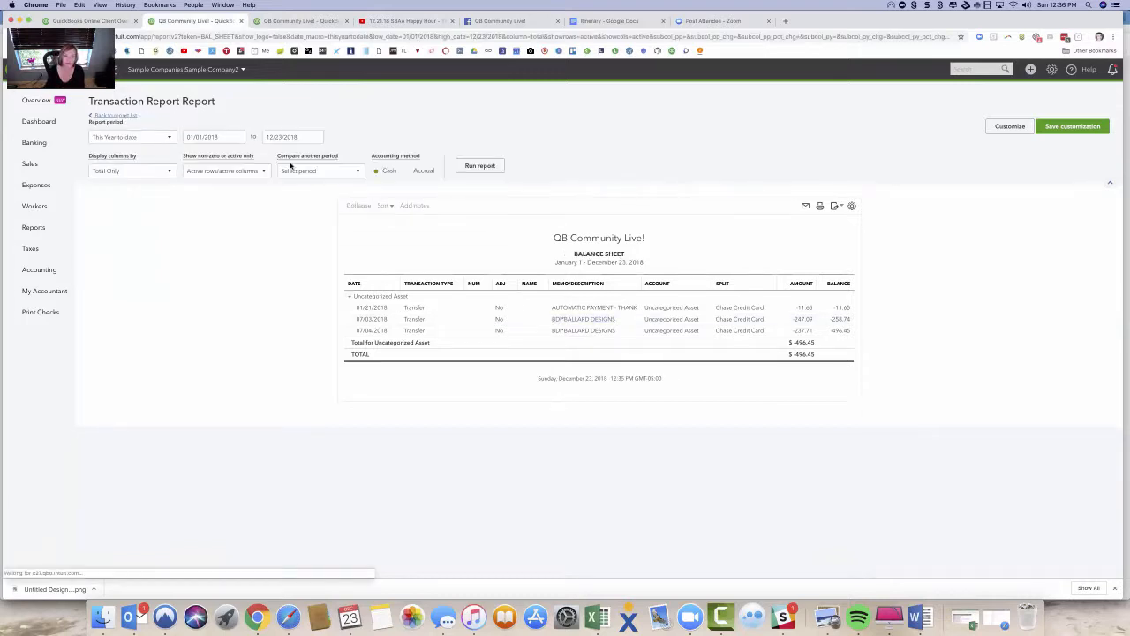
scroll(848, 389, "down", 2)
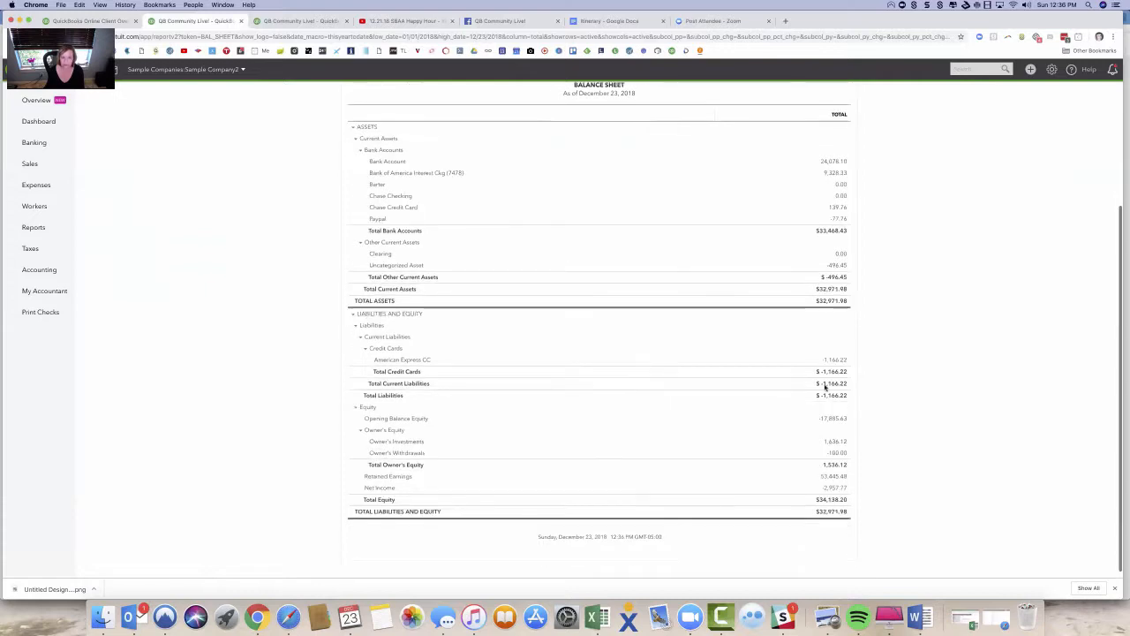
scroll(825, 385, "down", 1)
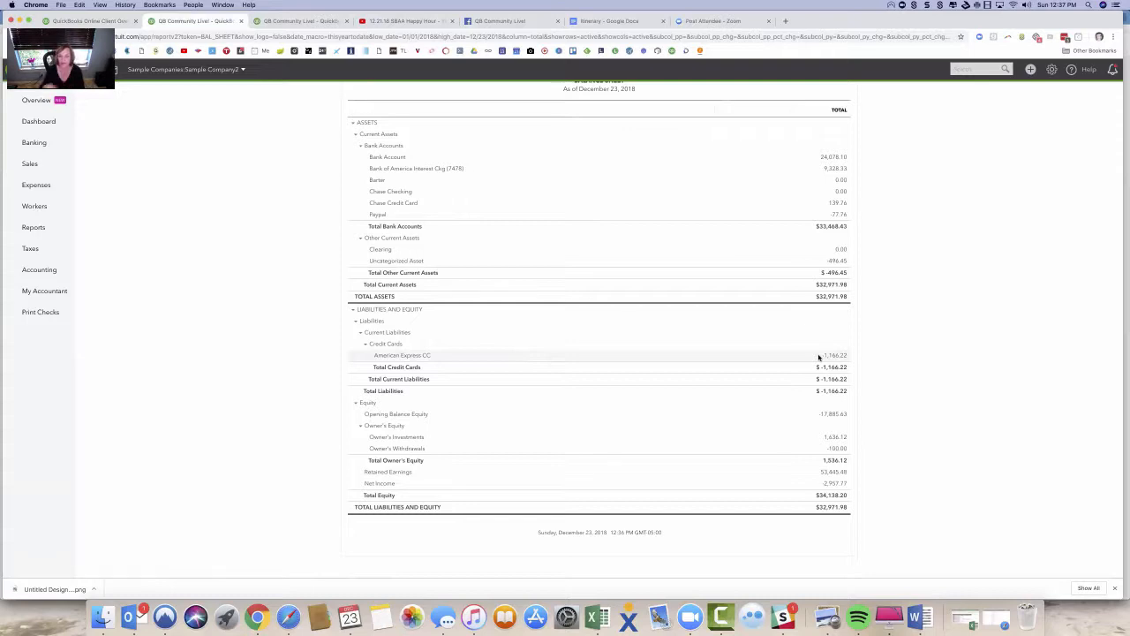
Open the Opening Balance Equity transactions, run the report for All Dates, and return to the Balance Sheet
left_click(835, 415)
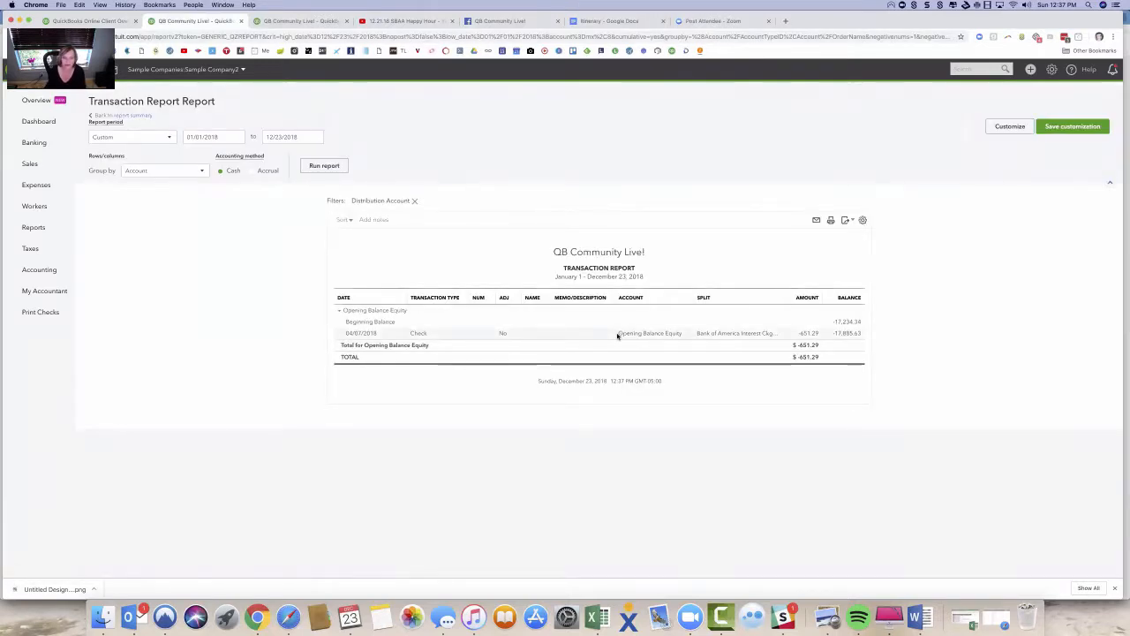
left_click(167, 137)
left_click(106, 153)
left_click(324, 166)
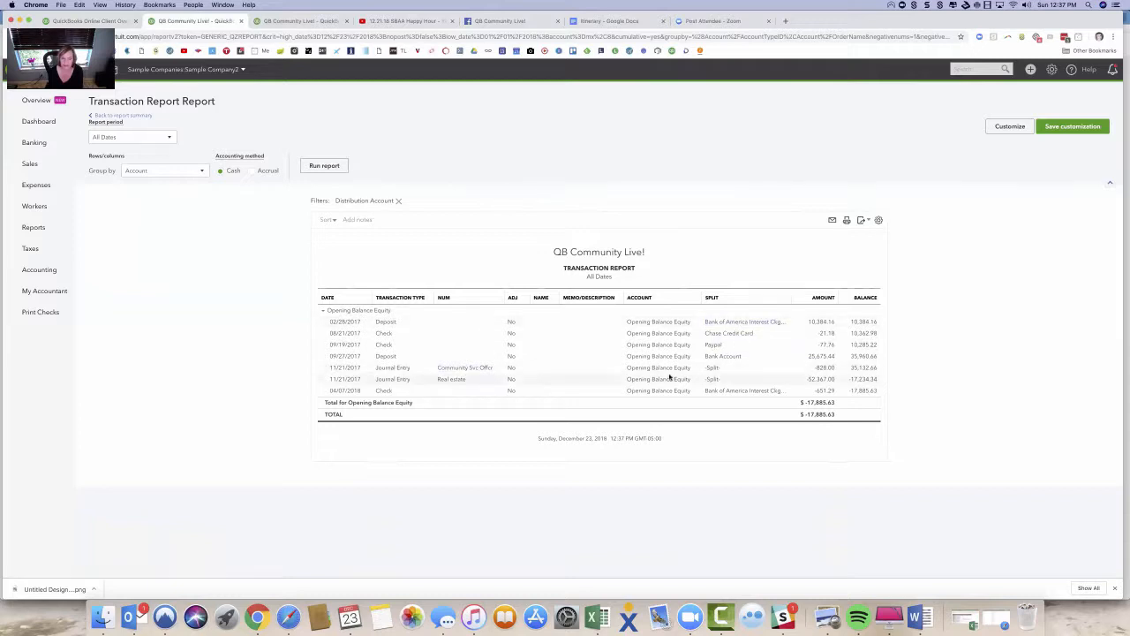
left_click(118, 116)
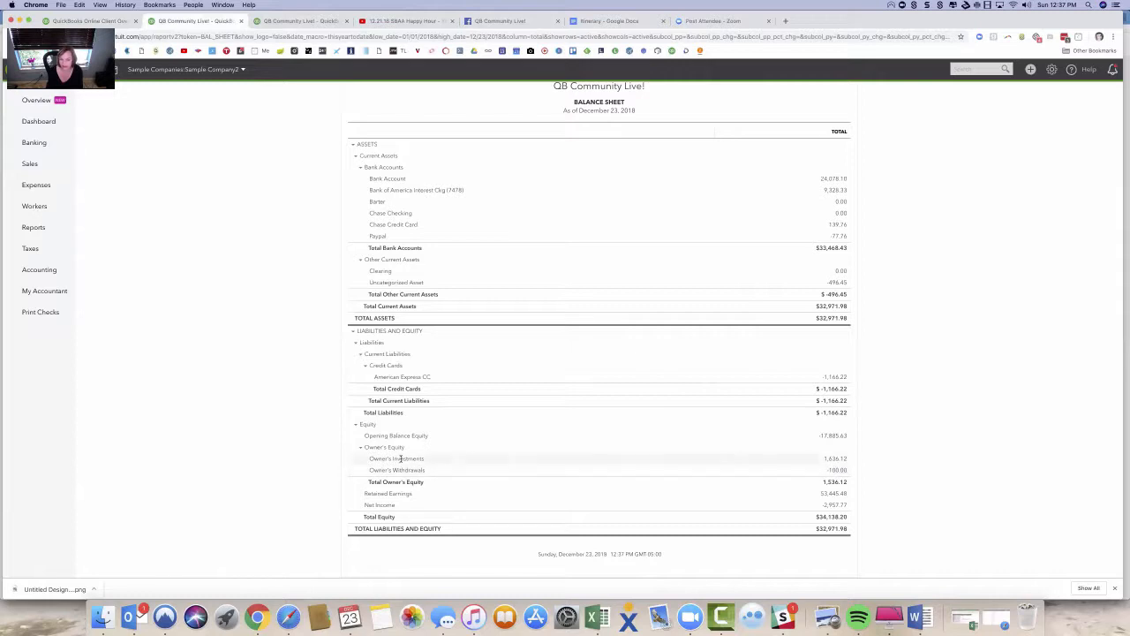
scroll(265, 285, "up", 4)
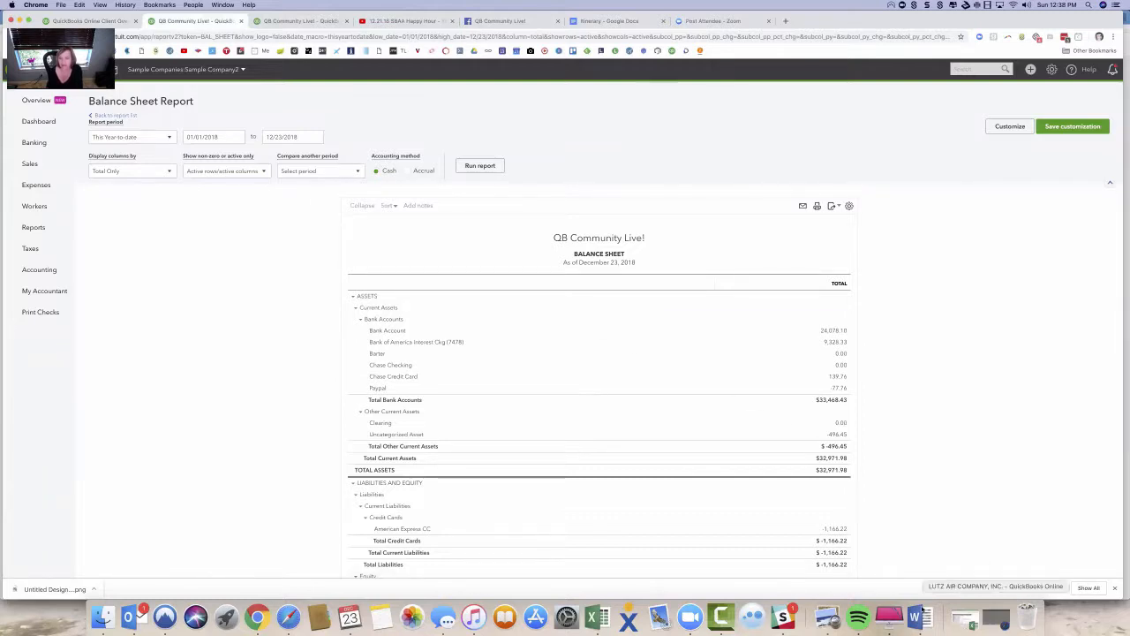
In the Lutz Air Company balance sheet in Safari, open the 2410 Accrued FICA Tax Payable transactions and rerun the report from 12/27/2017
left_click(996, 618)
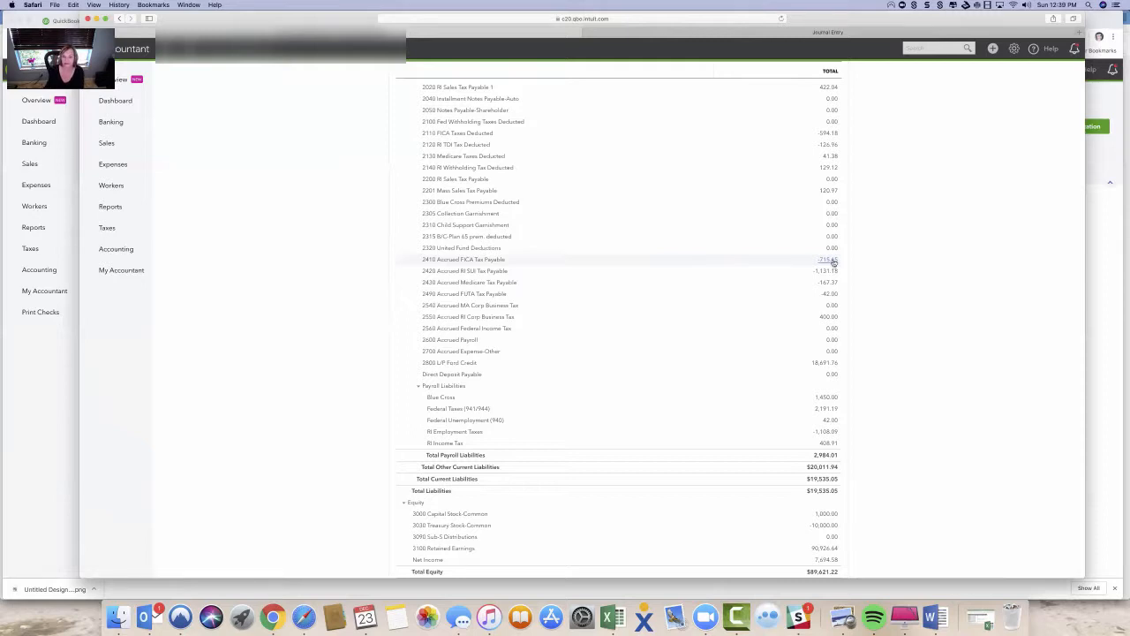
left_click(833, 261)
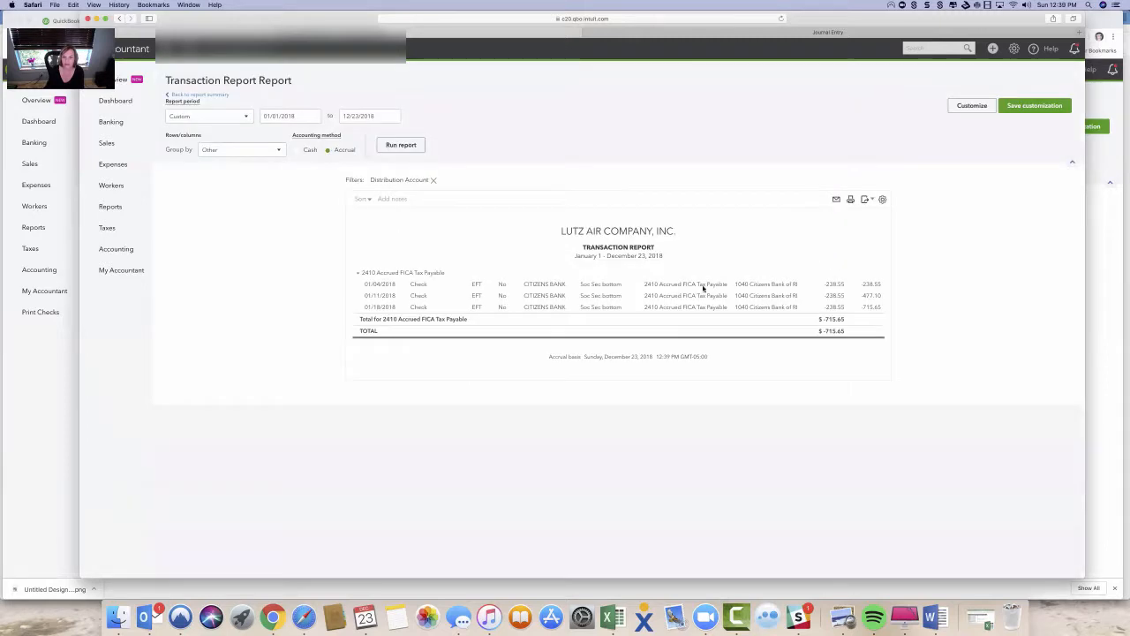
left_click(313, 116)
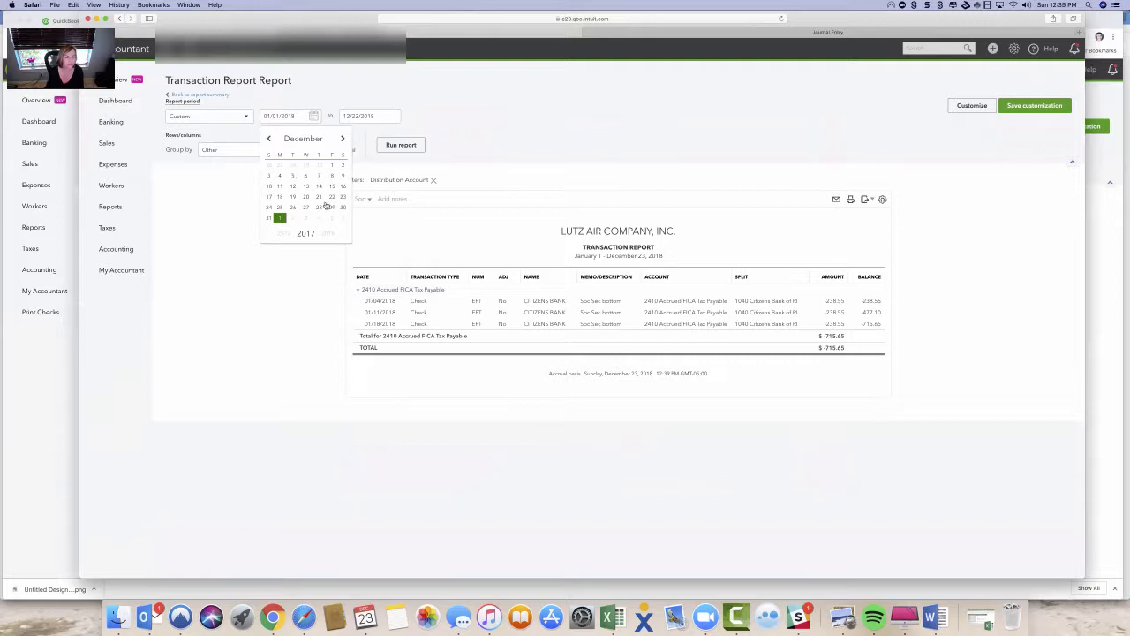
left_click(305, 207)
left_click(402, 146)
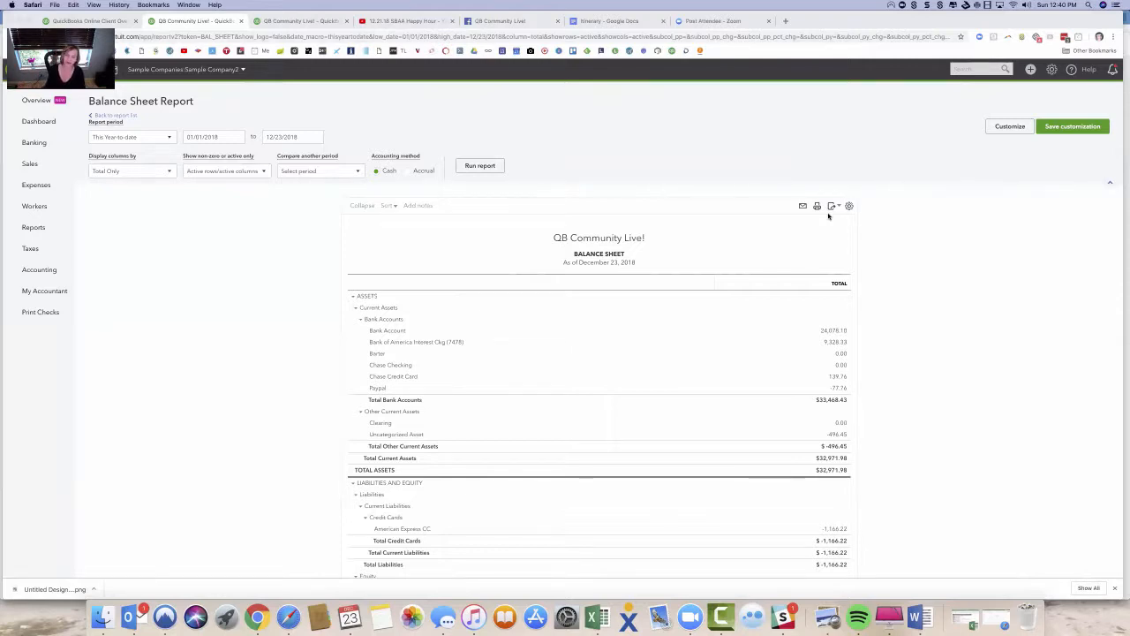
Back in the QB Community Live! Balance Sheet in Chrome, review the Opening Balance Equity transactions for All Dates and return to the report
scroll(871, 310, "down", 2)
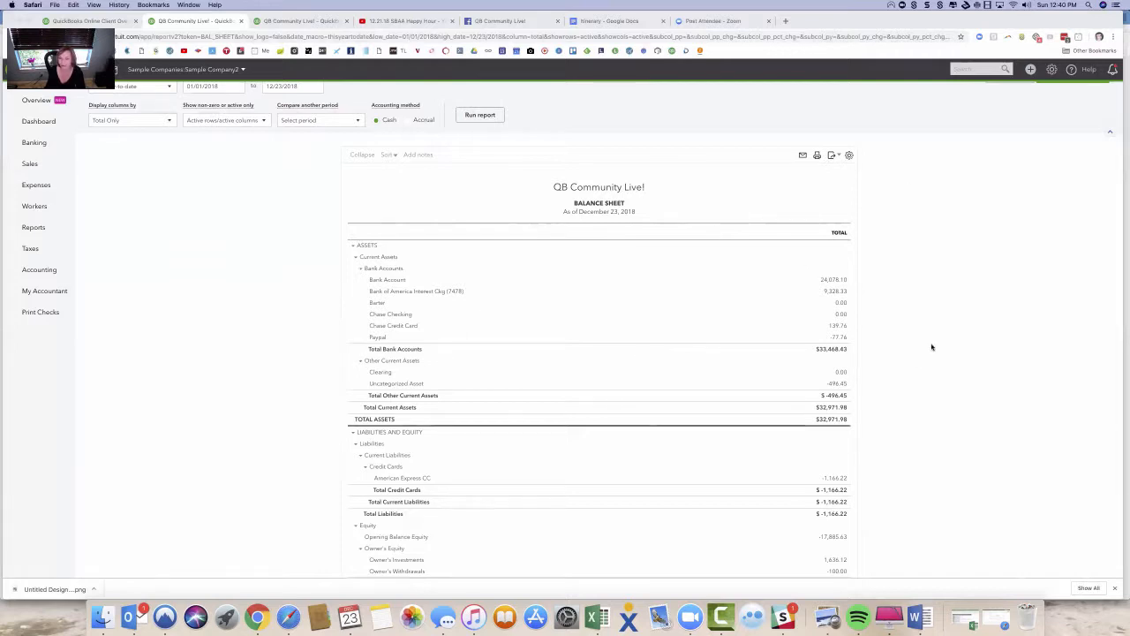
scroll(932, 347, "down", 1)
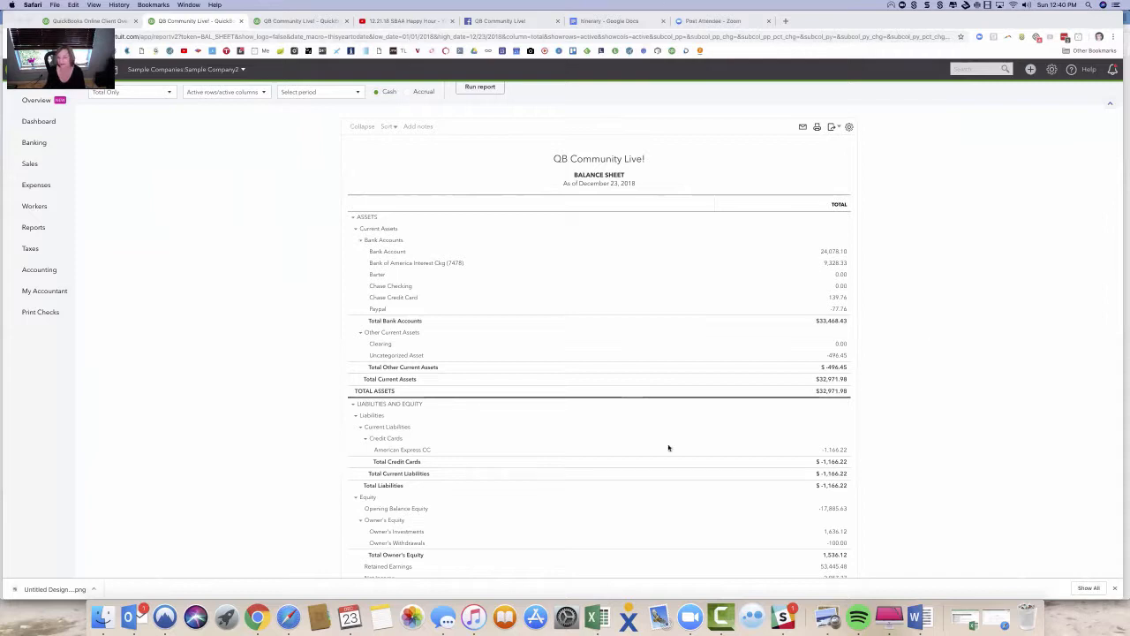
left_click(839, 510)
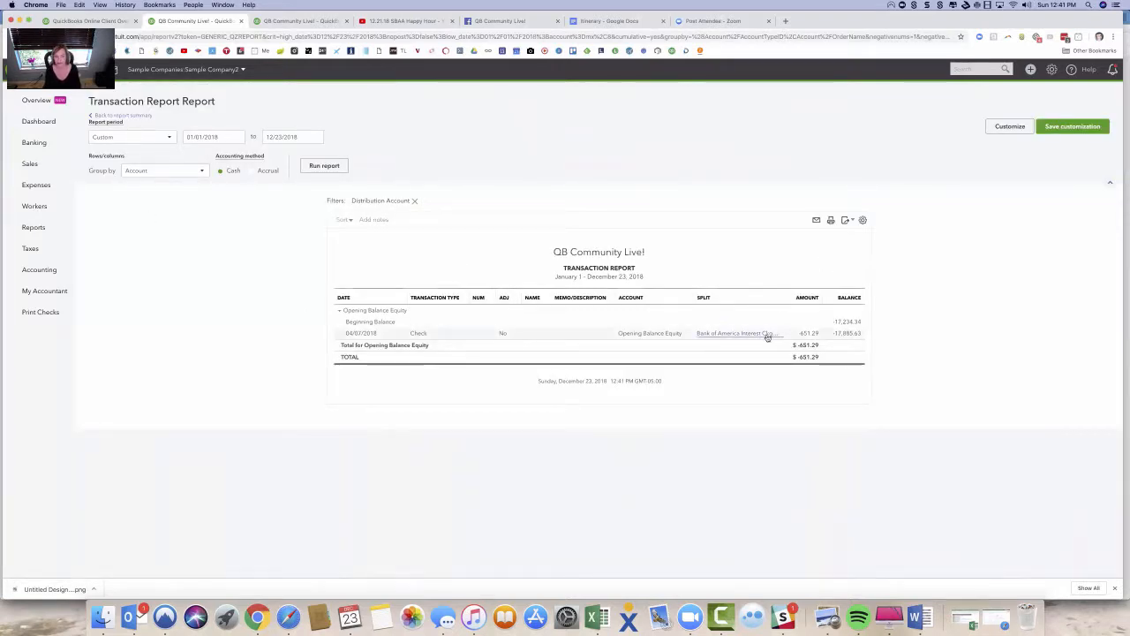
left_click(144, 140)
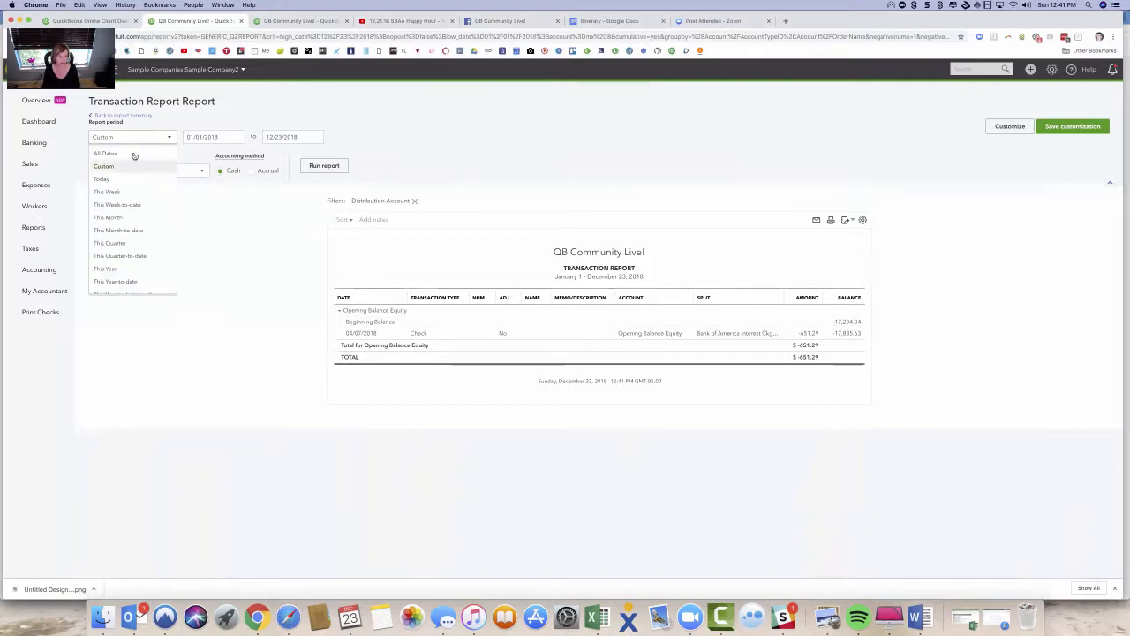
left_click(132, 153)
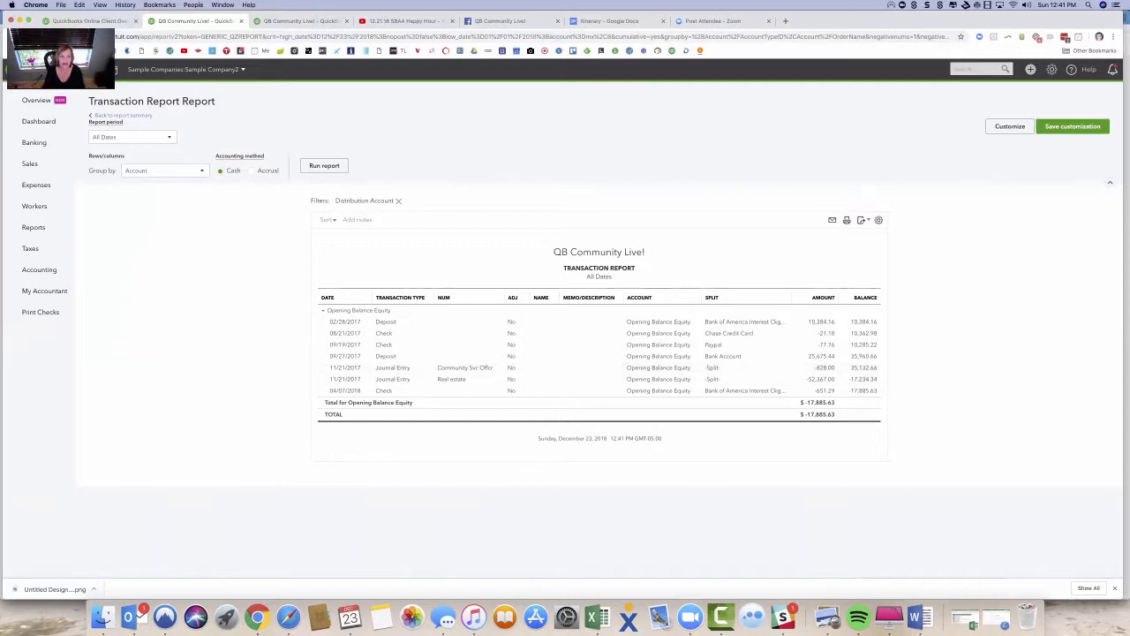
left_click(123, 116)
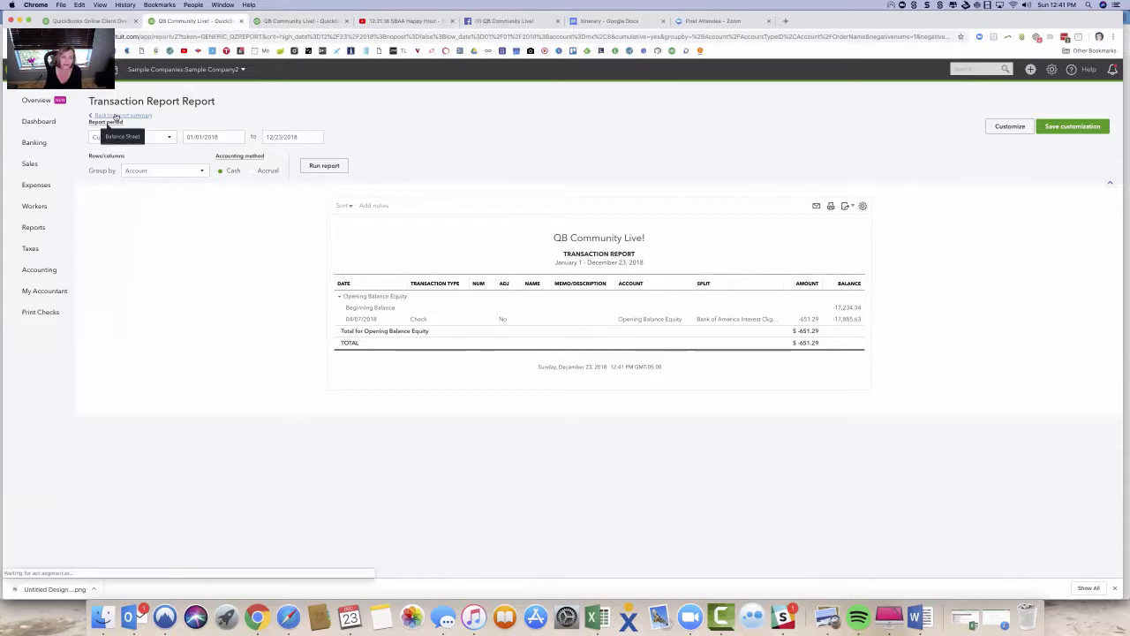
scroll(517, 324, "down", 3)
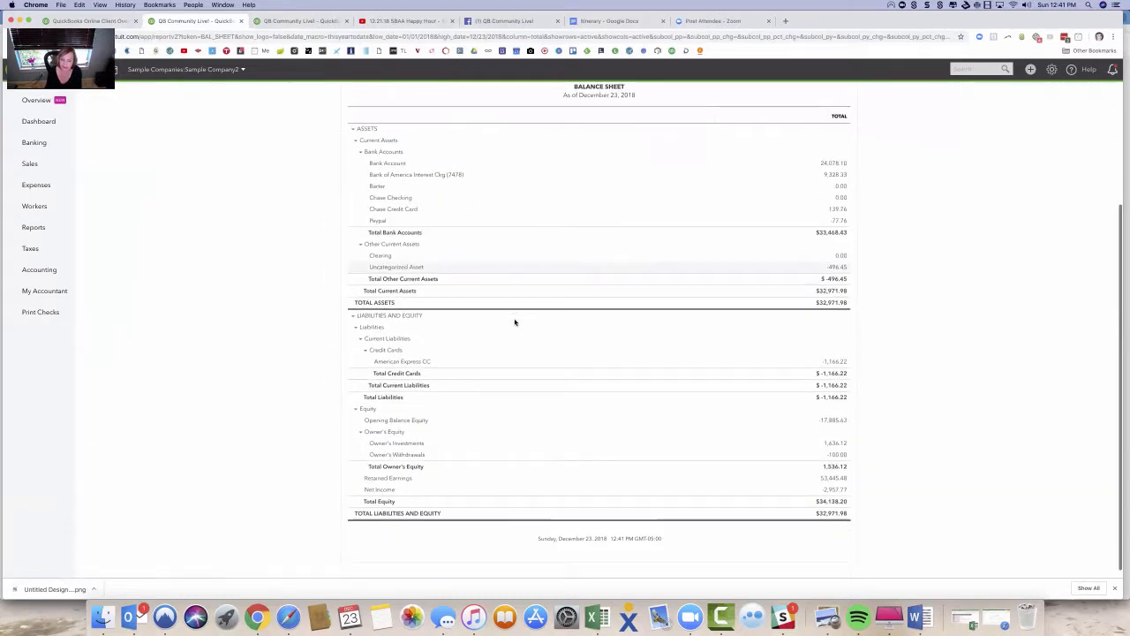
scroll(515, 322, "up", 3)
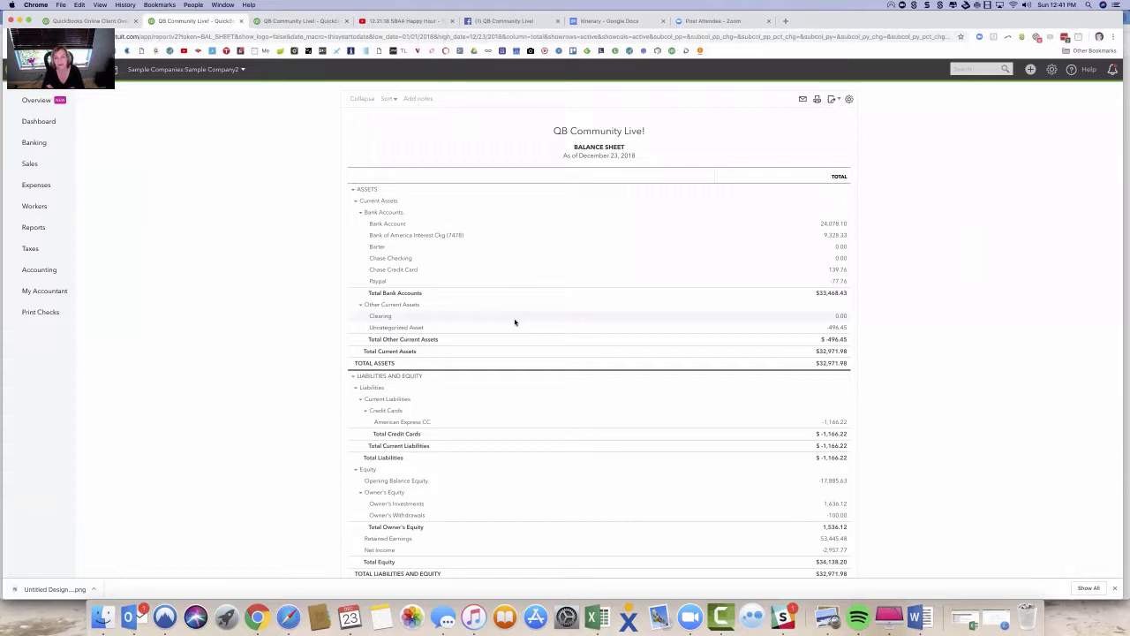